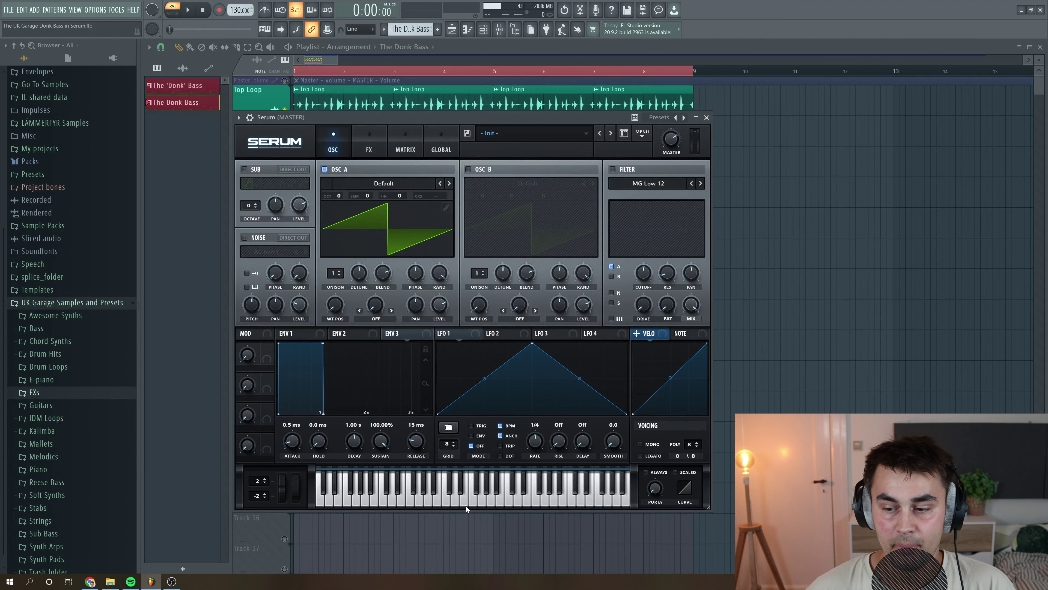
# Audition the patch and load the Analog_BD_Sin sine wavetable into oscillator A.
pyautogui.click(457, 500)
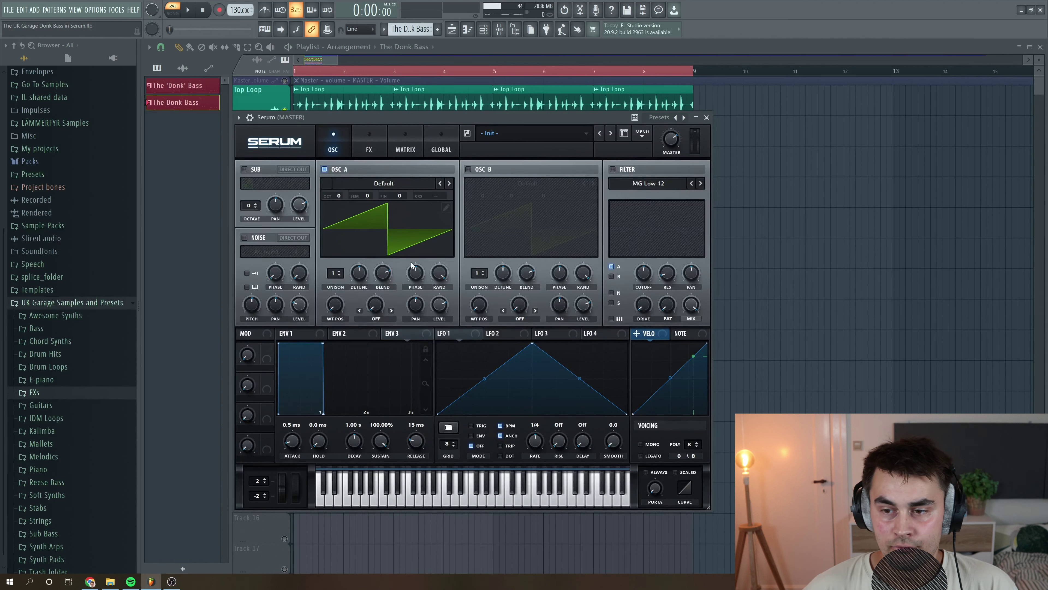
pyautogui.click(376, 185)
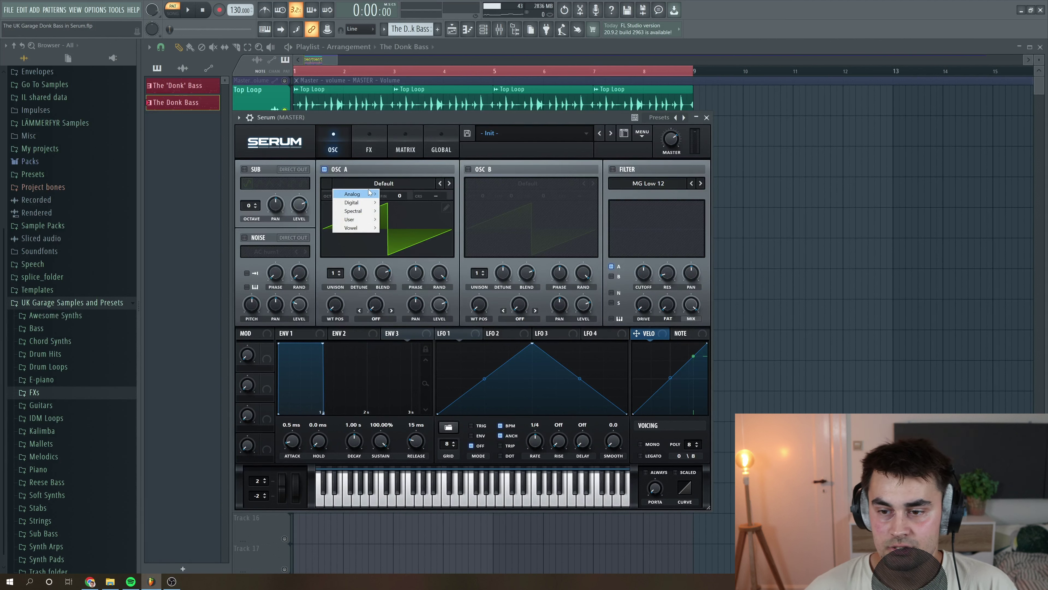
pyautogui.moveTo(369, 195)
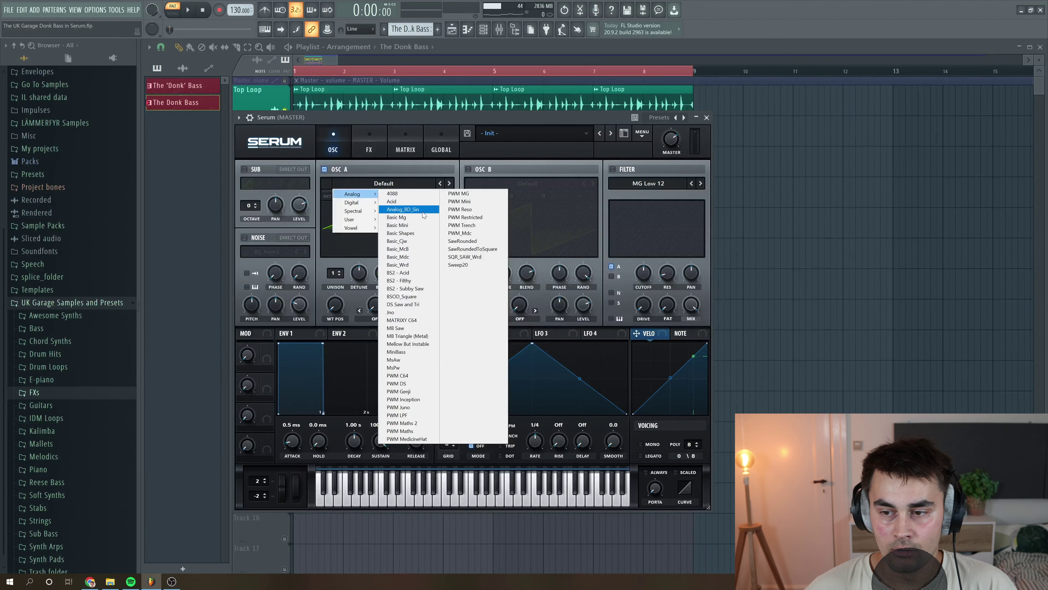
pyautogui.click(413, 209)
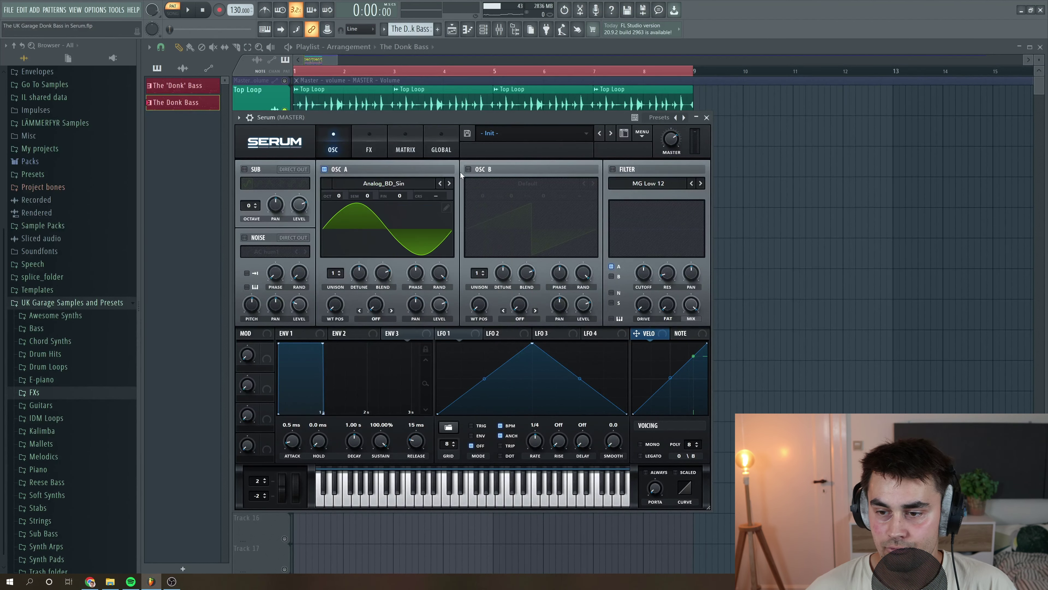
# Enable oscillator B with the Analog_BD_Sin sine, an octave down, and set voicing to mono.
pyautogui.click(469, 169)
pyautogui.click(506, 186)
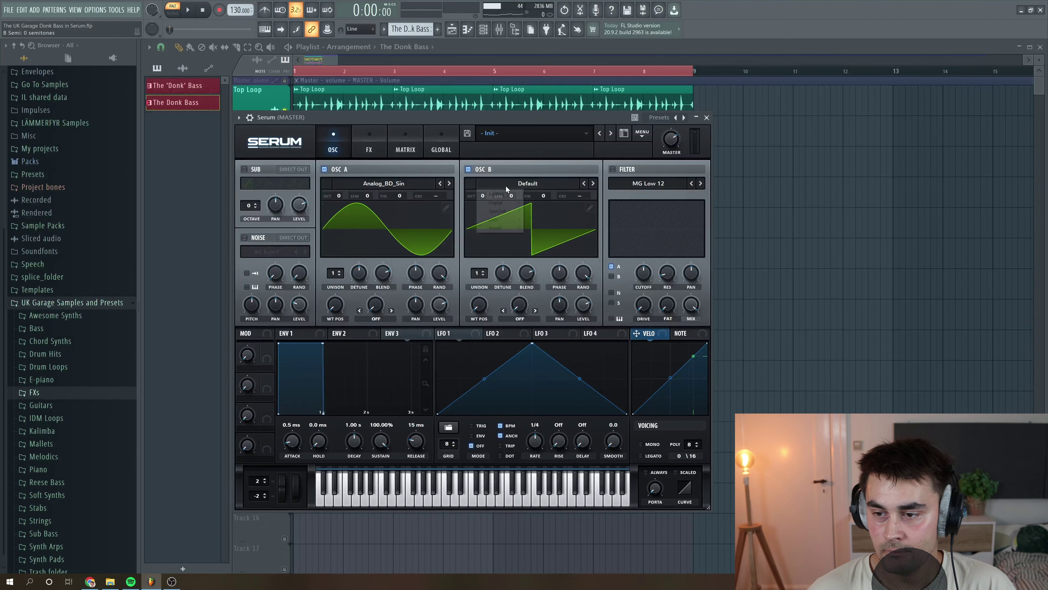
pyautogui.moveTo(501, 194)
pyautogui.click(536, 211)
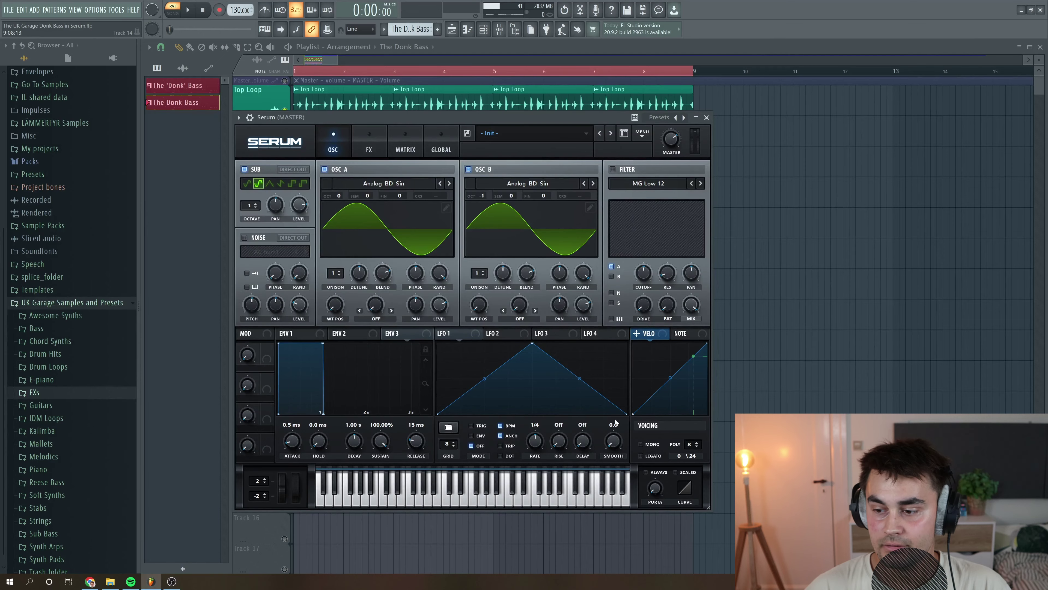
pyautogui.click(641, 444)
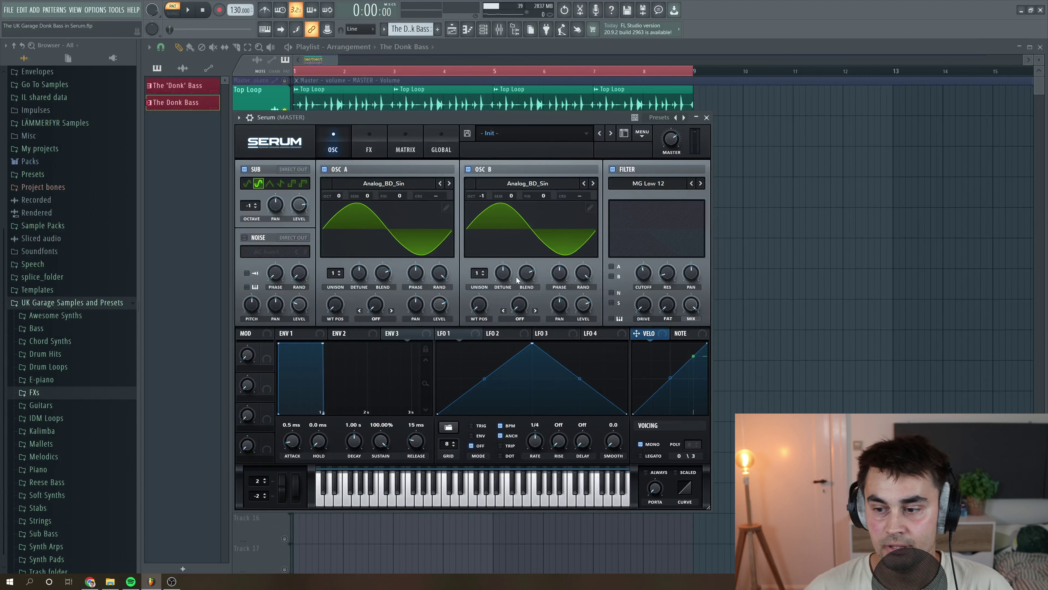
# Set oscillator B's warp to FM (from A) and assign ENV 3 to the FM amount.
pyautogui.click(521, 319)
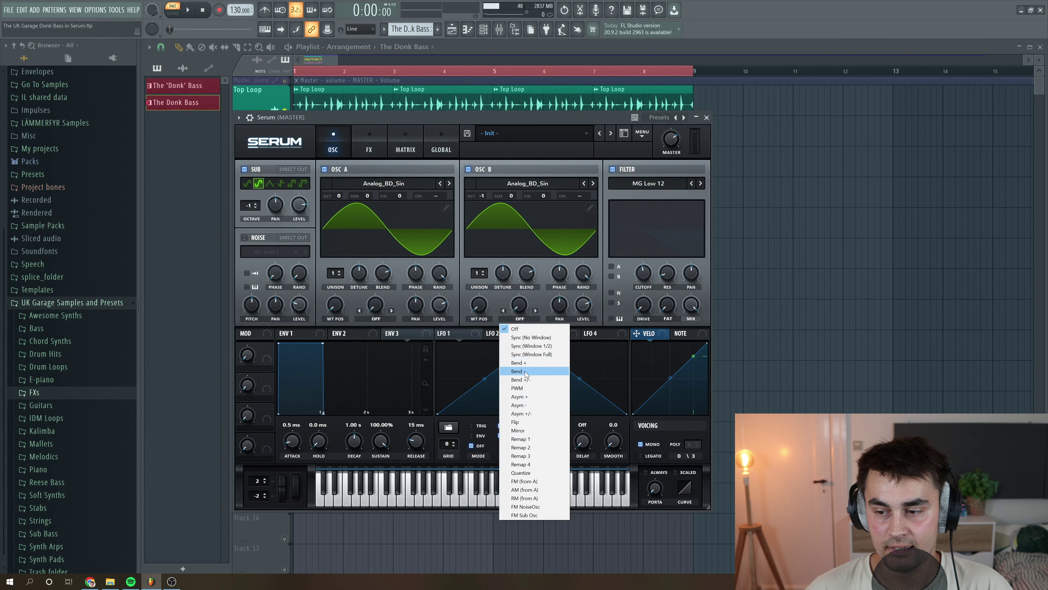
pyautogui.click(524, 482)
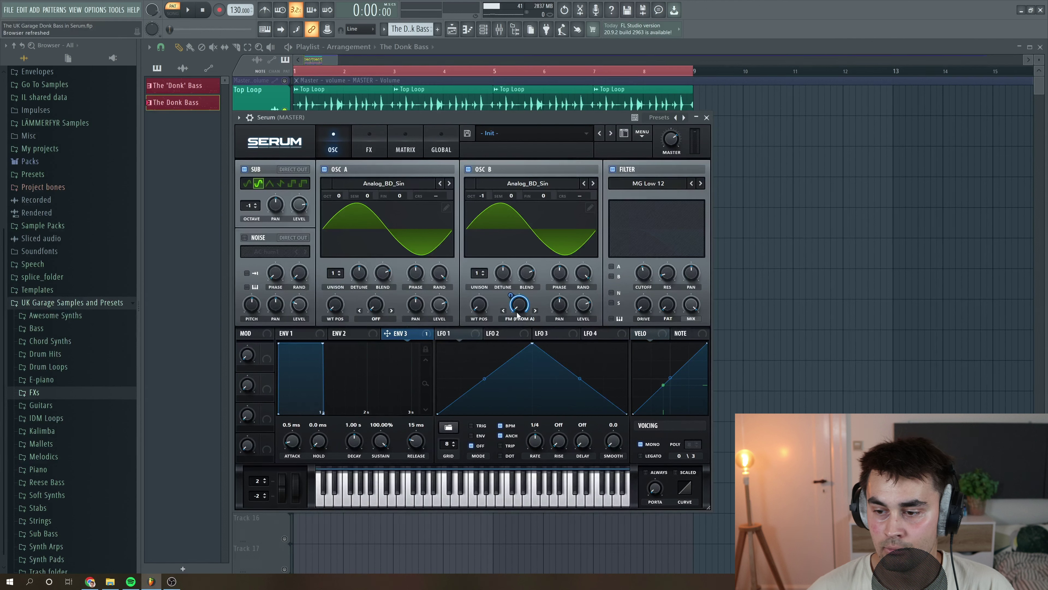
pyautogui.moveTo(513, 297); pyautogui.dragTo(518, 319)
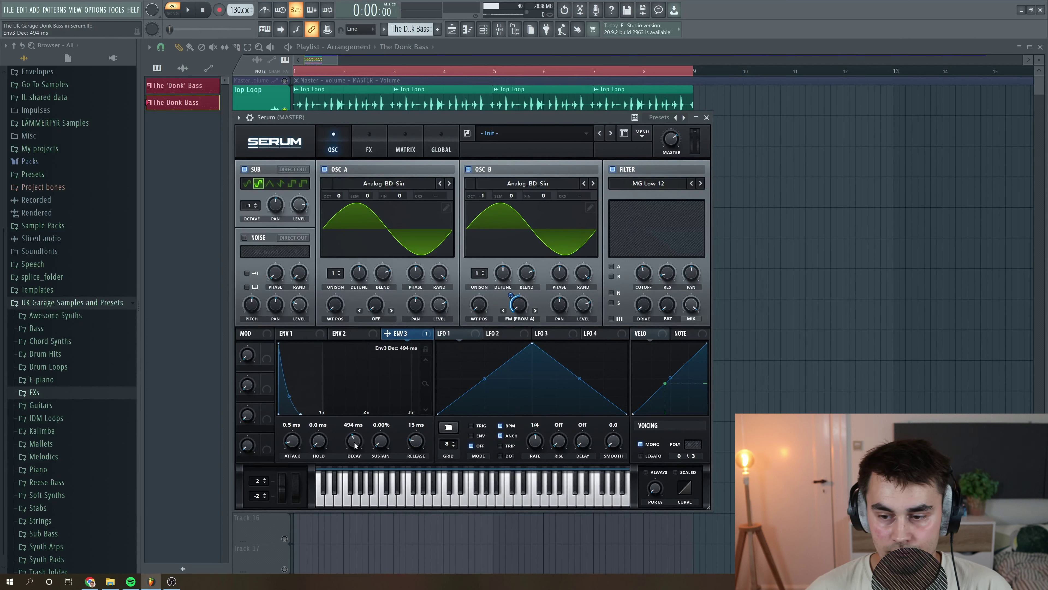
# Shape ENV 3 with 695 ms decay, 0% sustain and 87 ms release.
pyautogui.moveTo(411, 449); pyautogui.dragTo(417, 438)
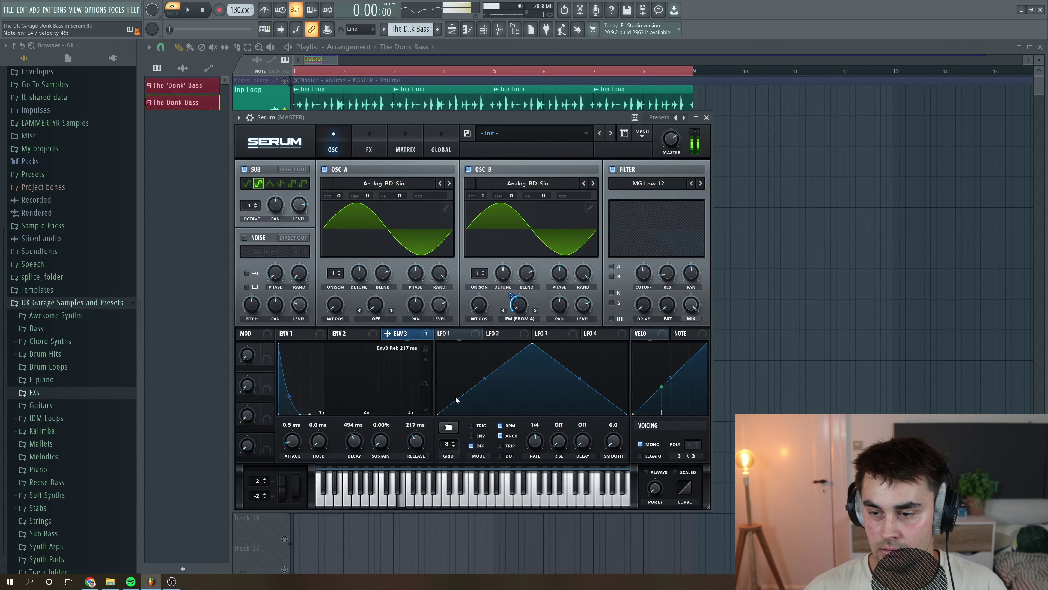
pyautogui.moveTo(416, 441); pyautogui.dragTo(416, 448)
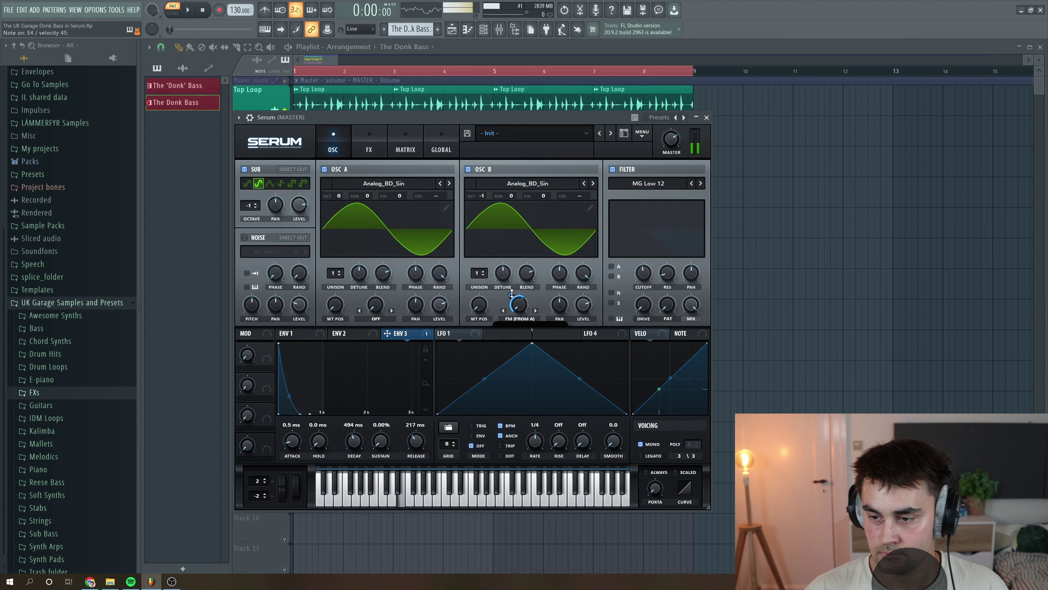
pyautogui.moveTo(354, 441); pyautogui.dragTo(340, 439)
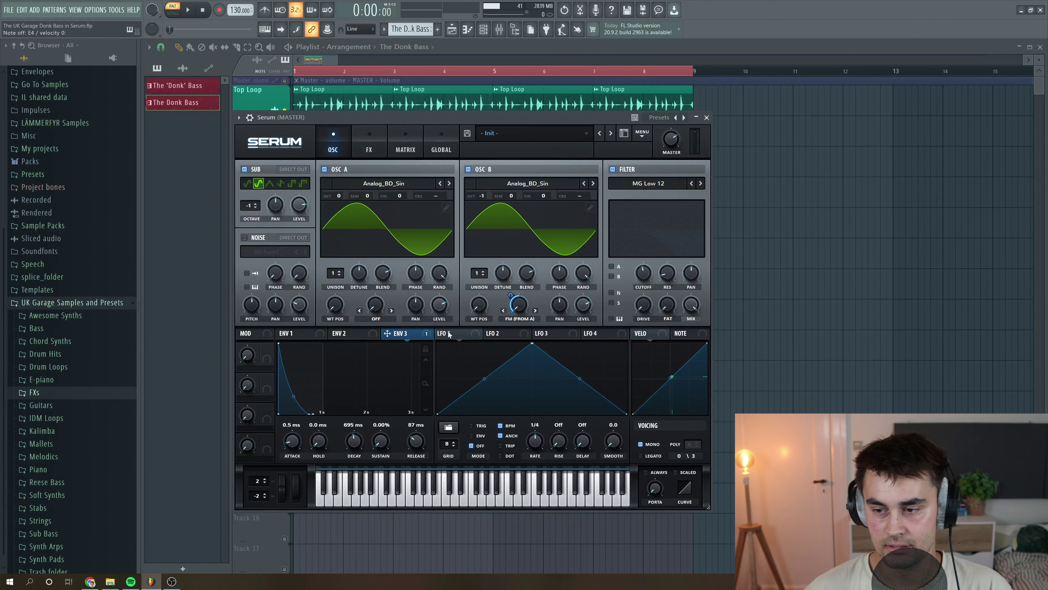
pyautogui.click(311, 334)
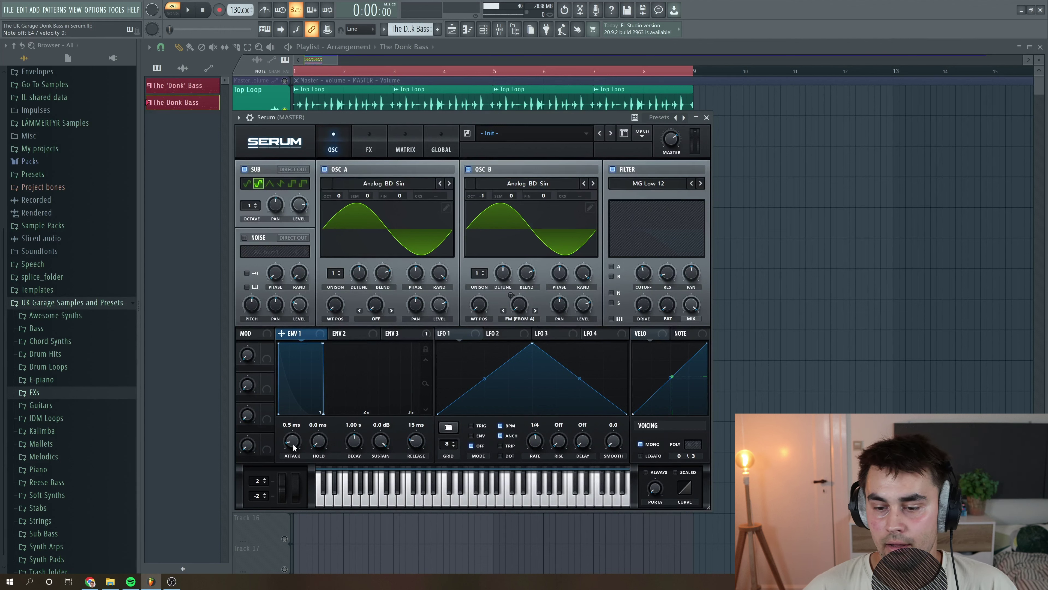
# Tighten ENV 1 to 1.1 ms attack, 663 ms decay, -17.3 dB sustain and 150 ms release.
pyautogui.moveTo(294, 447)
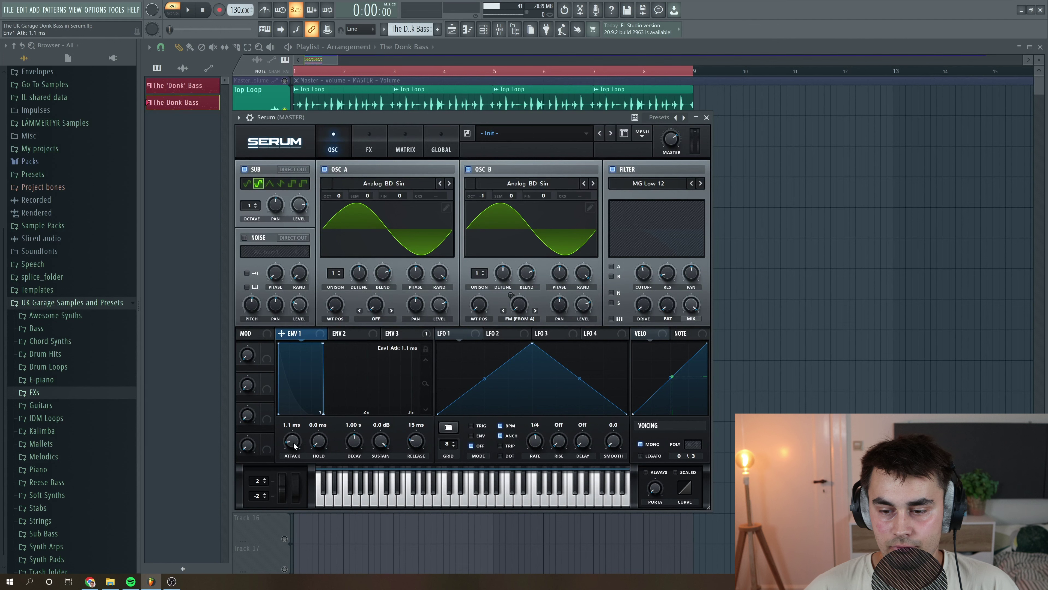
pyautogui.scroll(-4, 358, 440)
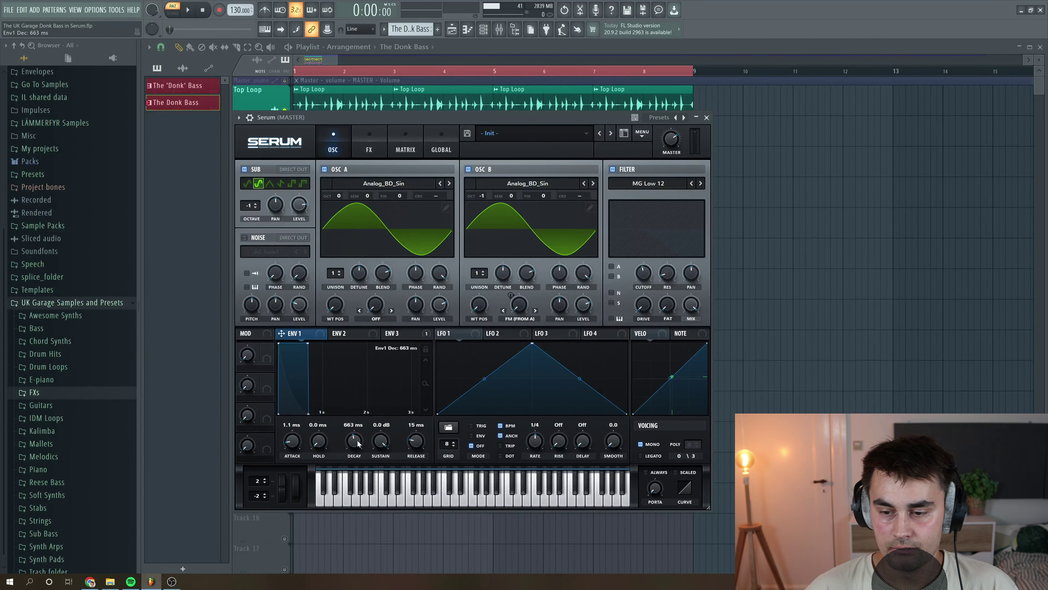
pyautogui.moveTo(387, 444); pyautogui.dragTo(392, 481)
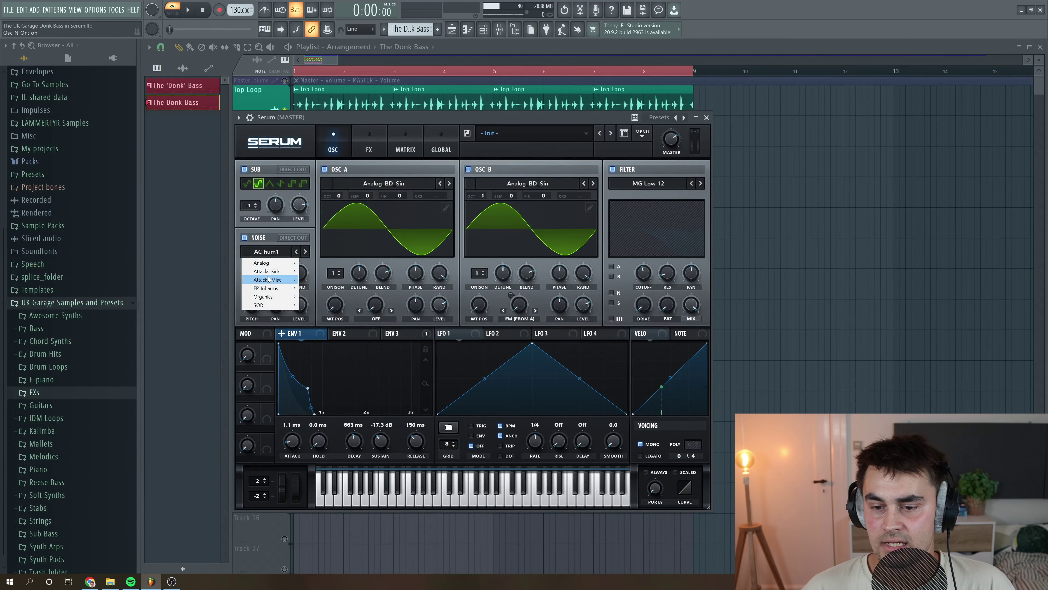
# Load the XF_KikAtk_02 kick click into the noise oscillator as a one-shot.
pyautogui.moveTo(295, 272)
pyautogui.click(332, 278)
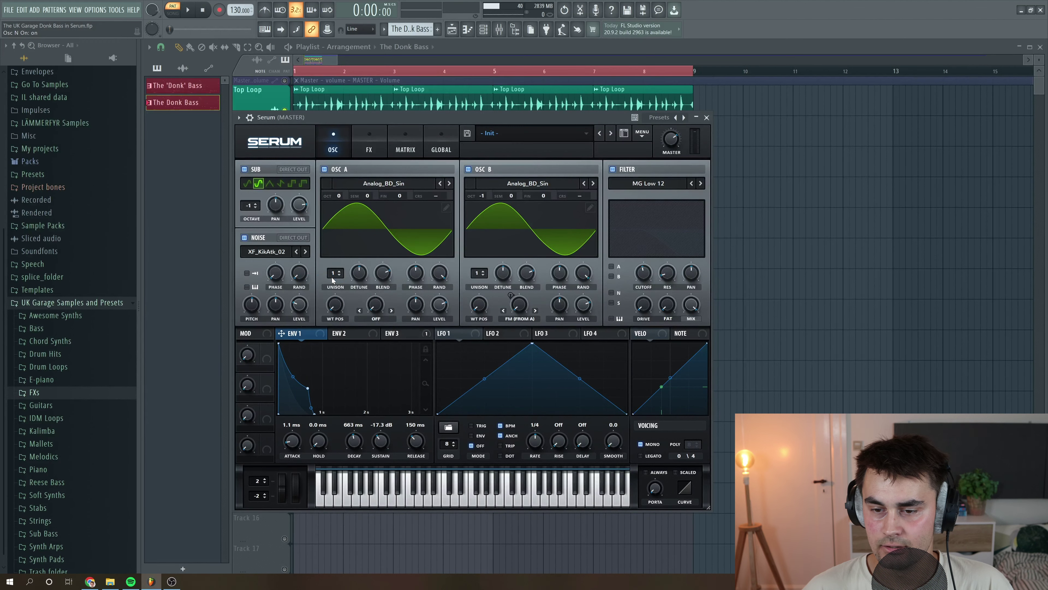
pyautogui.click(247, 273)
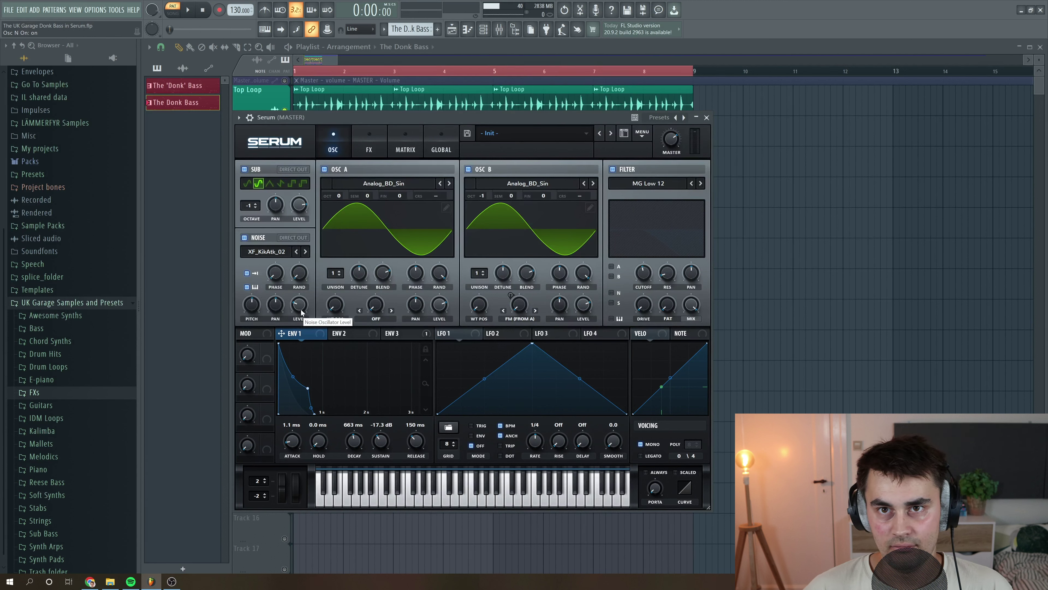
# Audition the patch and raise Osc B's level to 88% (-2.2 dB).
pyautogui.press('n')
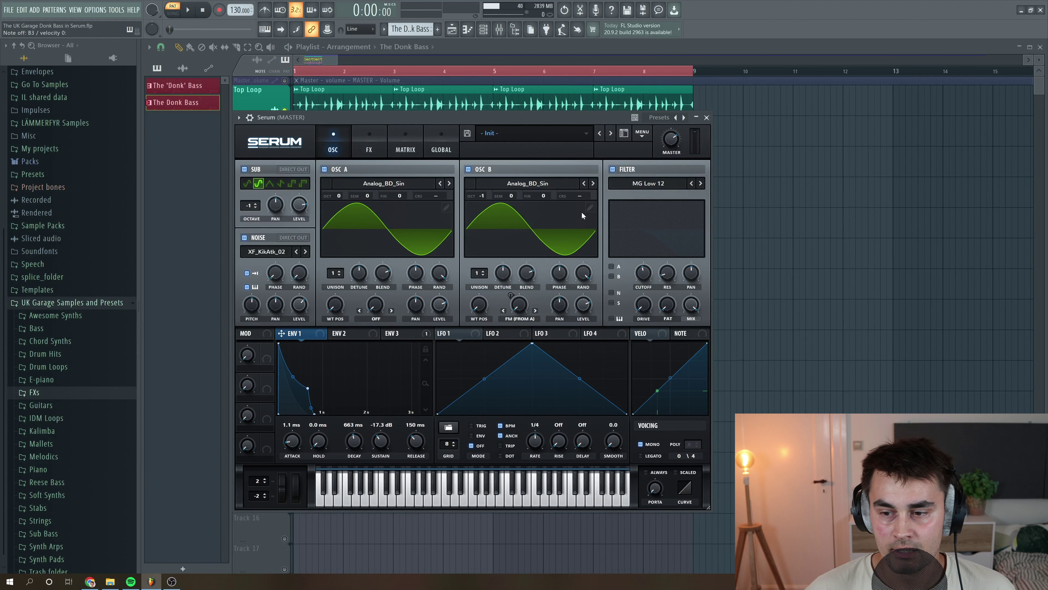
pyautogui.moveTo(441, 305)
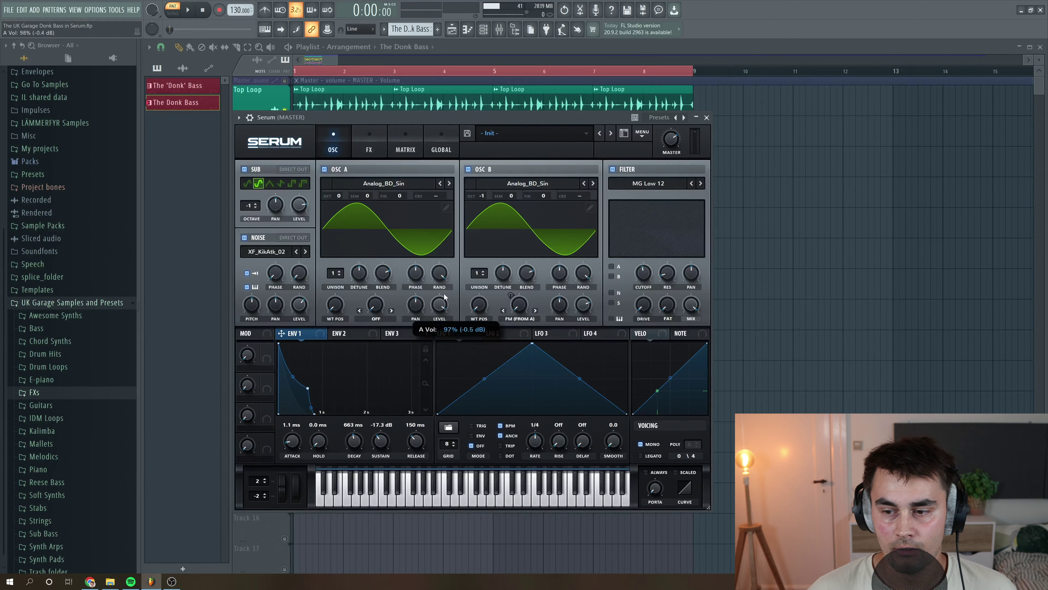
pyautogui.scroll(3, 577, 312)
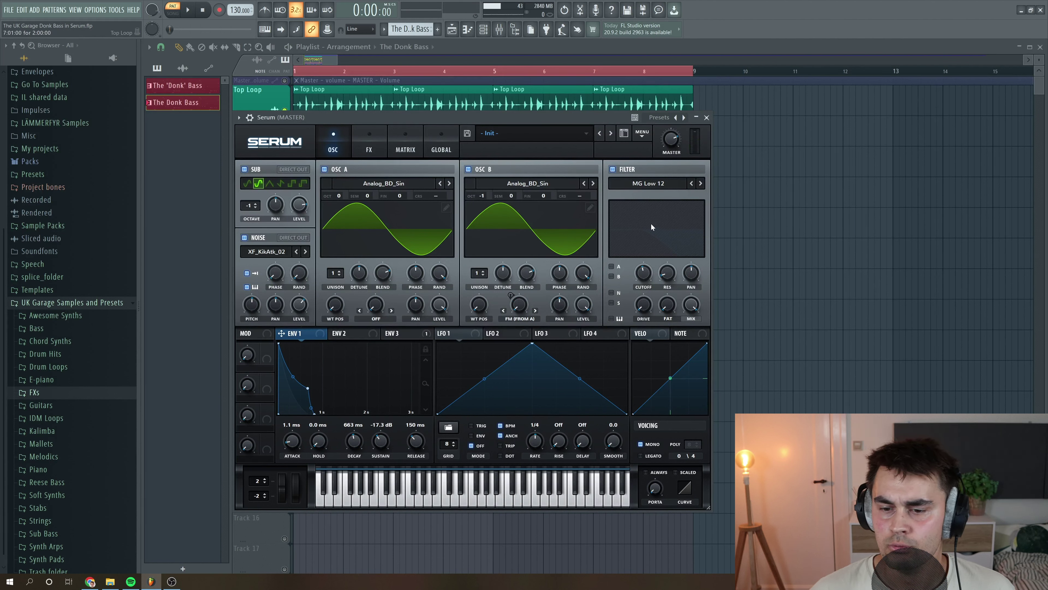
# Route oscillator A through the MG Low 12 filter with cutoff at 262 Hz.
pyautogui.click(611, 267)
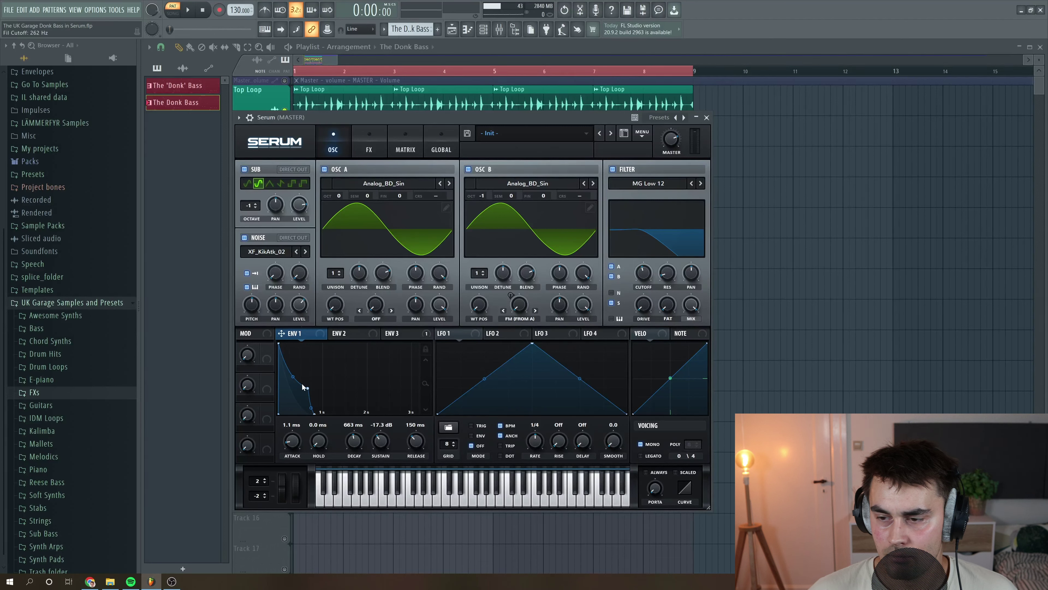
pyautogui.moveTo(646, 278)
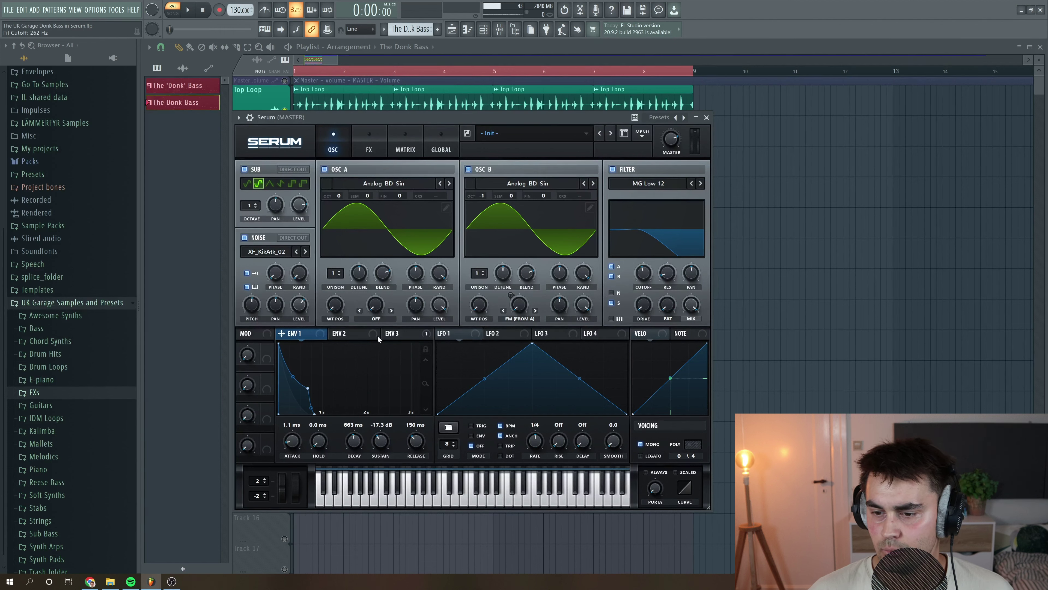
pyautogui.click(395, 337)
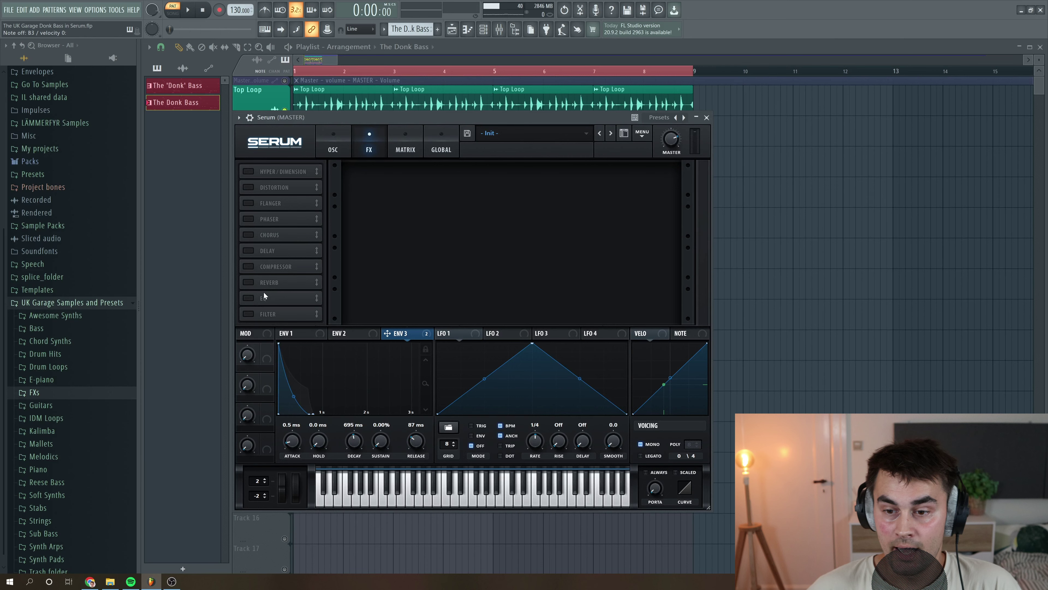
# Enable the EQ and Compressor effects, with compressor gain at 4.1 dB.
pyautogui.click(249, 298)
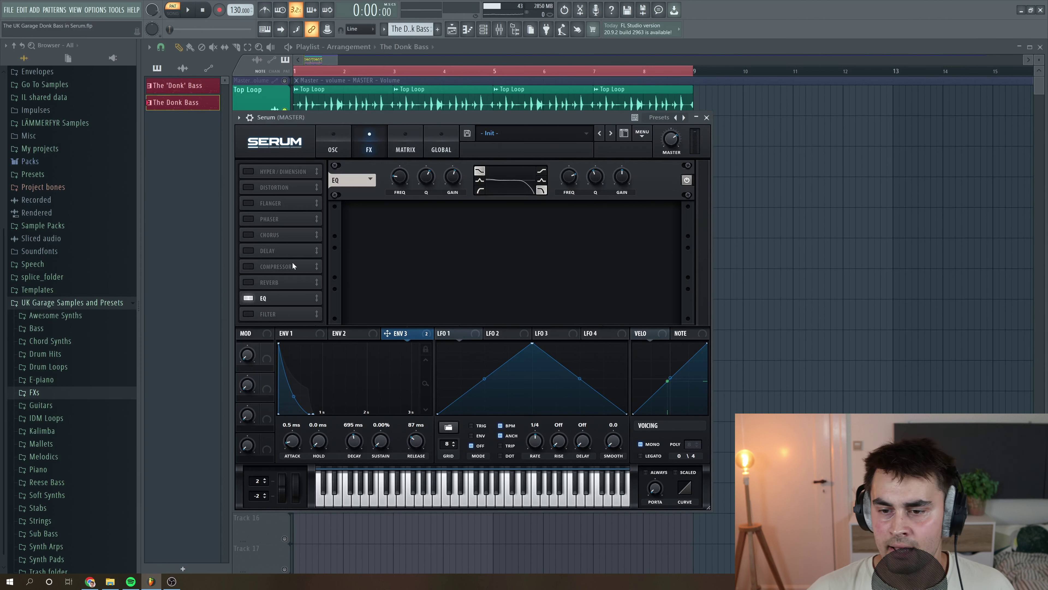
pyautogui.click(248, 267)
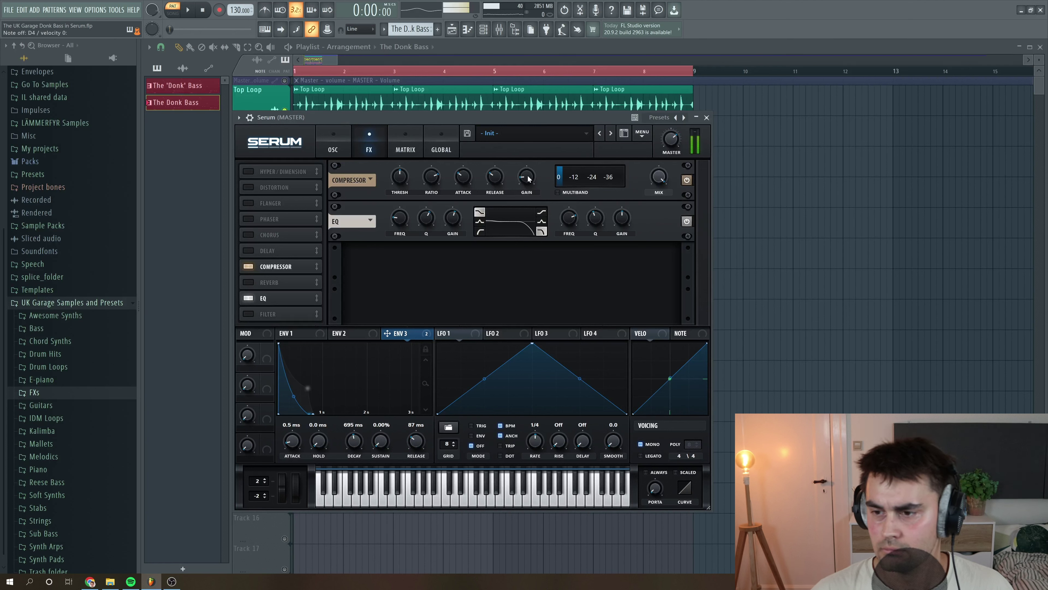
pyautogui.moveTo(528, 180)
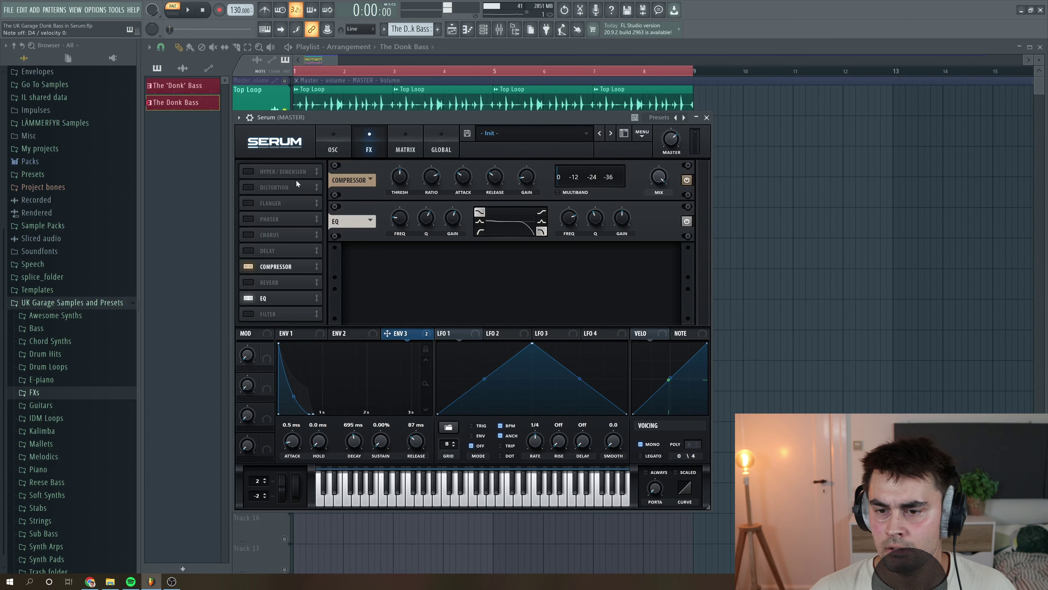
# Switch on the Chorus and Hyper/Dimension effects in Serum's FX chain.
pyautogui.click(254, 236)
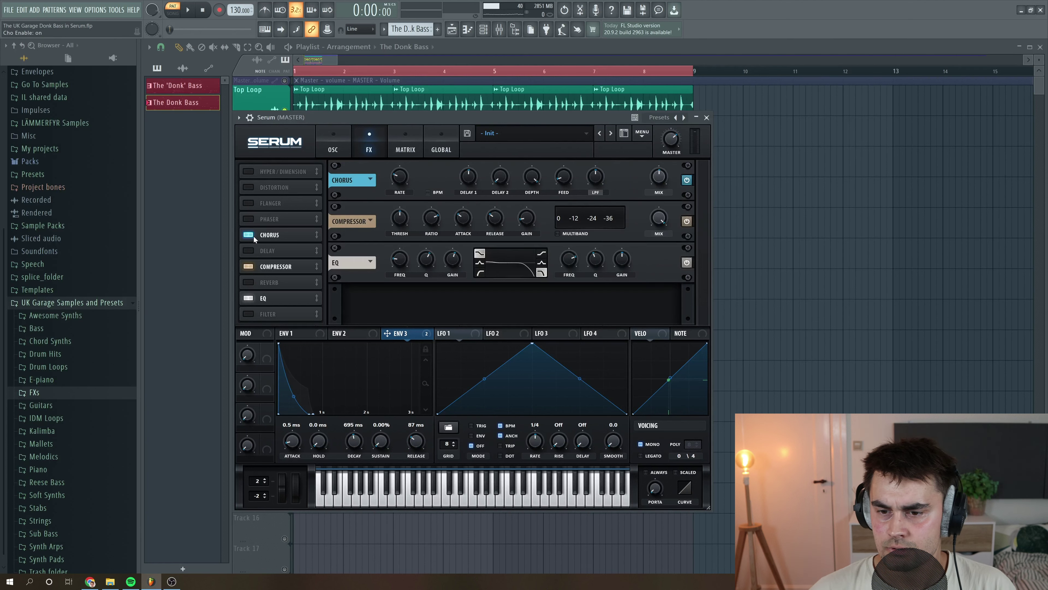
pyautogui.click(248, 172)
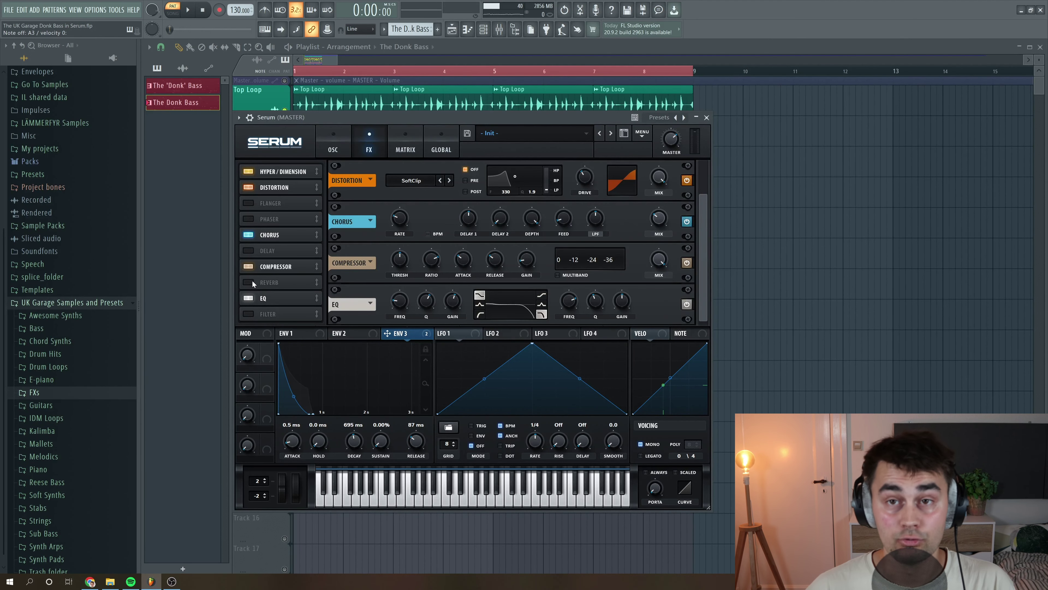
# Enable the Delay and Reverb effects, with reverb decay at 2.3 s.
pyautogui.click(249, 282)
pyautogui.click(248, 250)
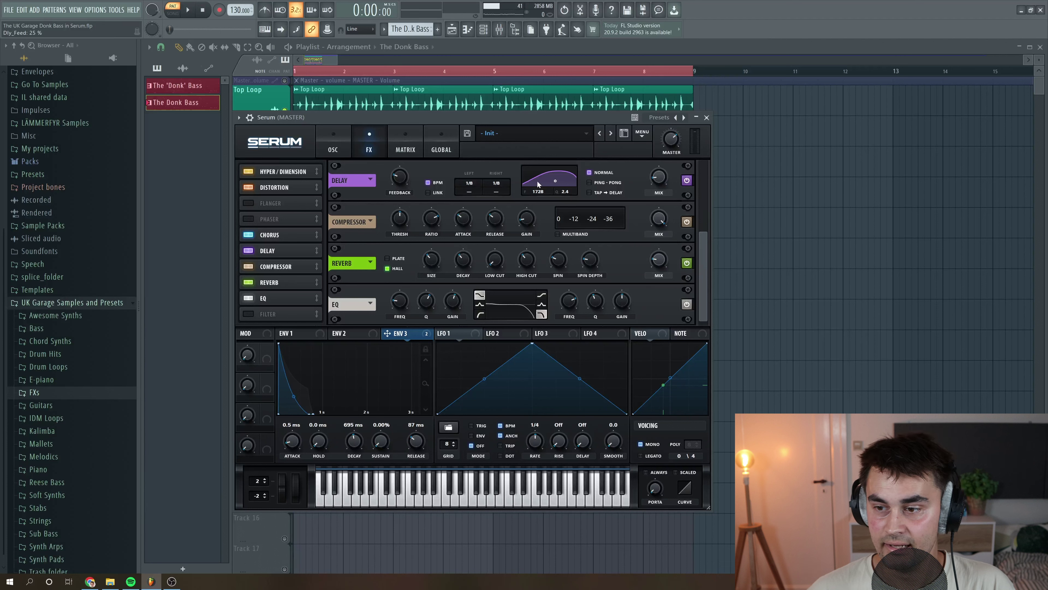
pyautogui.moveTo(664, 180)
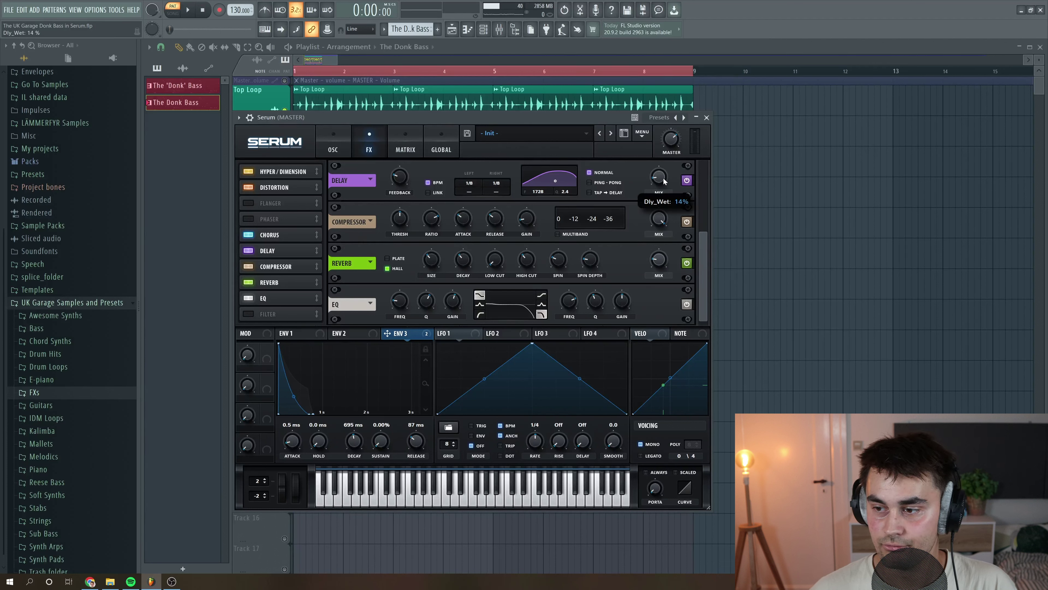
pyautogui.moveTo(407, 181)
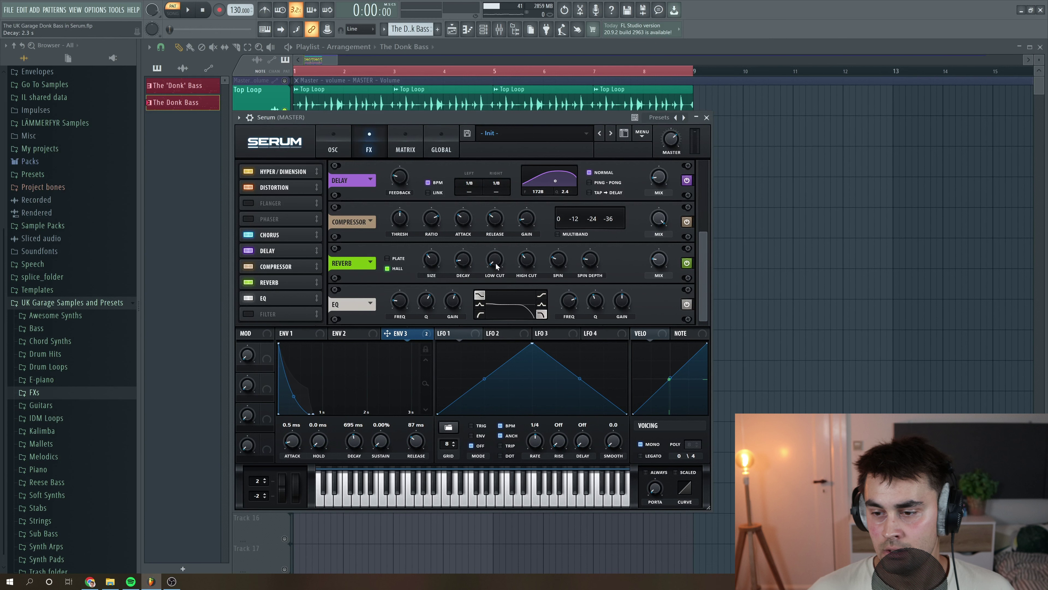
# Raise the reverb's low cut to 33%.
pyautogui.moveTo(497, 258)
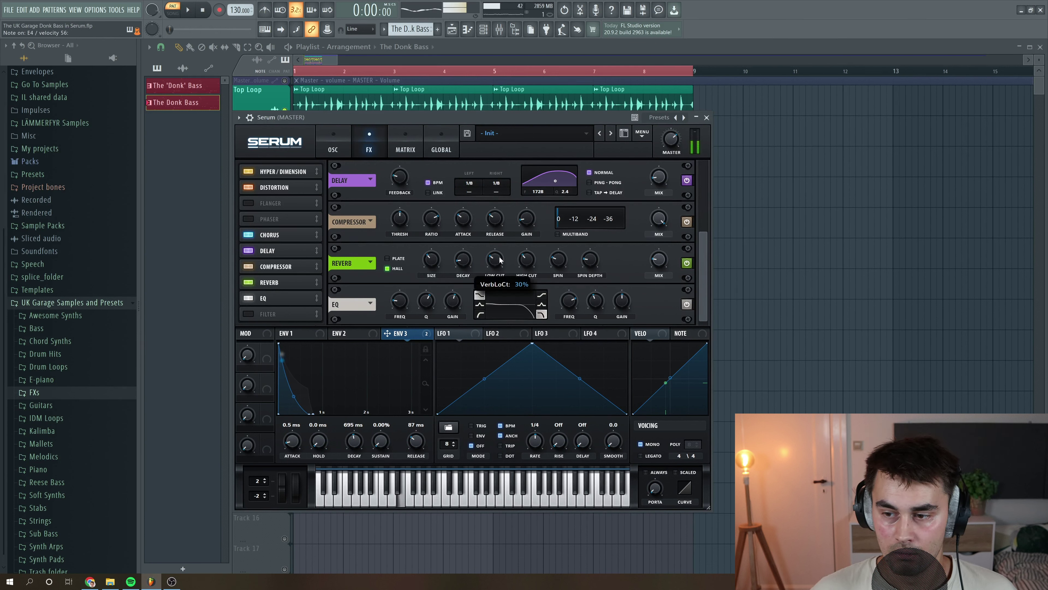
pyautogui.scroll(4, 499, 258)
pyautogui.scroll(1, 499, 258)
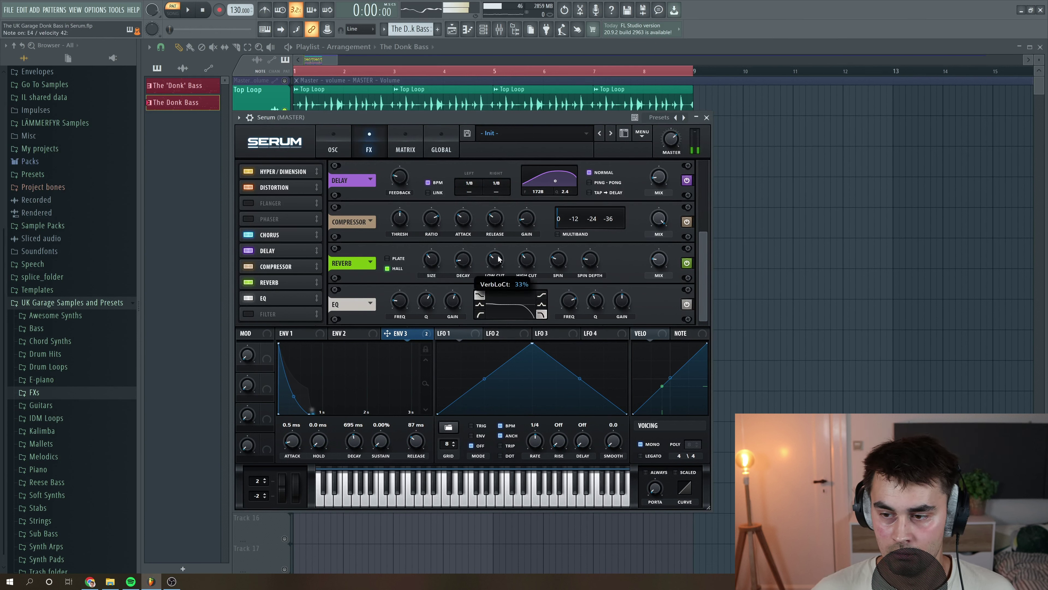
pyautogui.scroll(1, 296, 292)
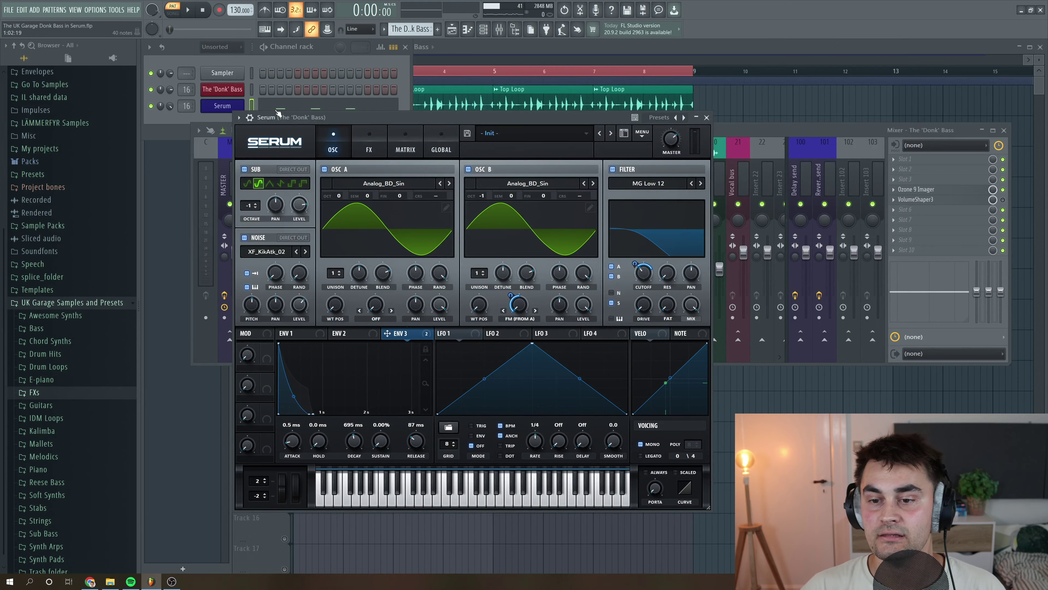
# Play the donk bass notes in the Serum piano roll, then return to the Playlist in Song mode.
pyautogui.click(188, 10)
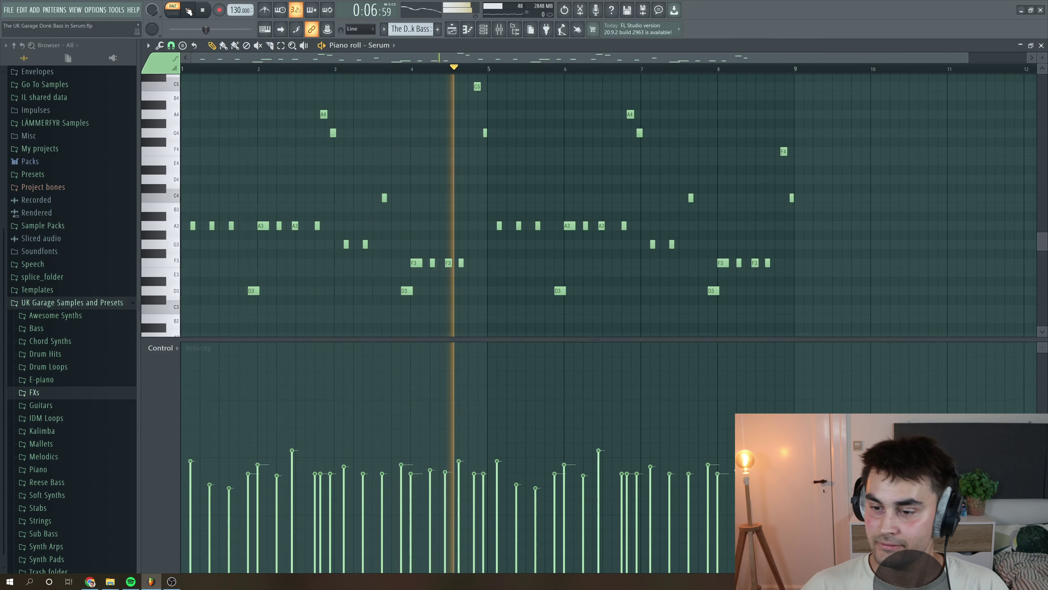
pyautogui.click(189, 11)
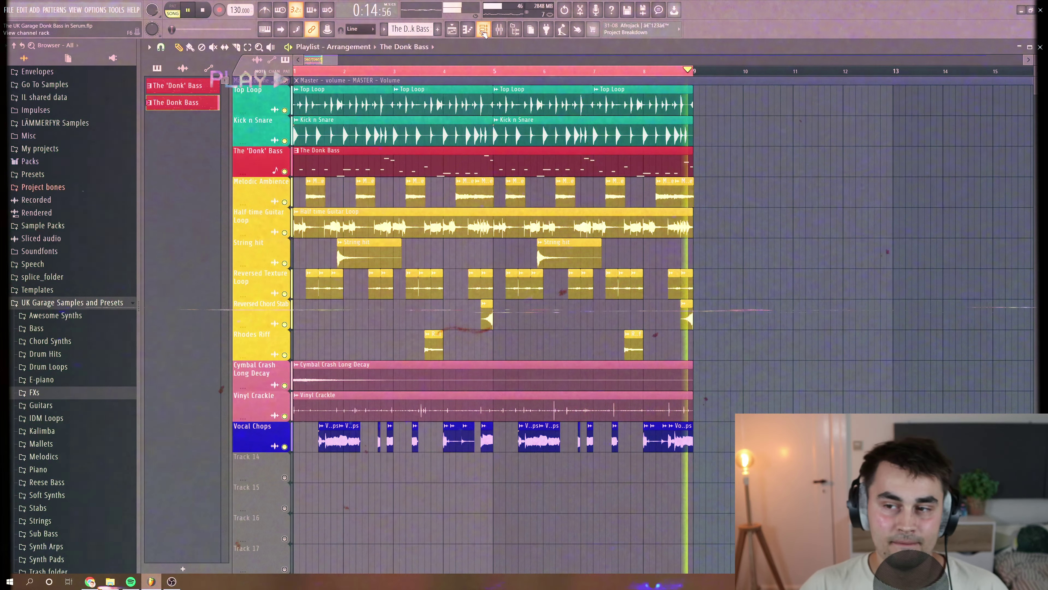
# Start Playlist playback so the 'Donk' Bass plays with the drum, melodic, FX and vocal tracks.
pyautogui.press('space')
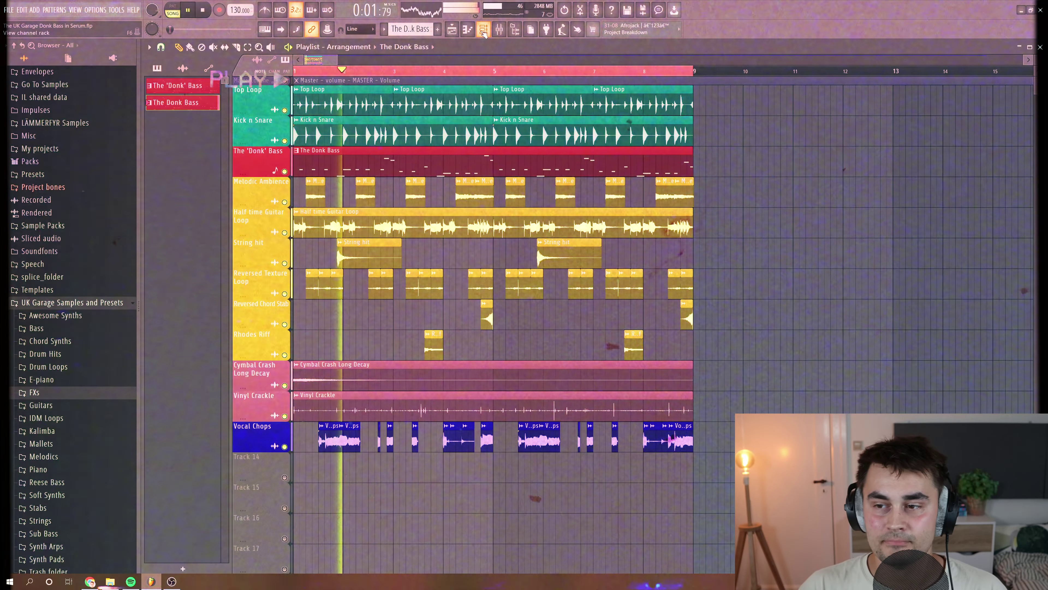